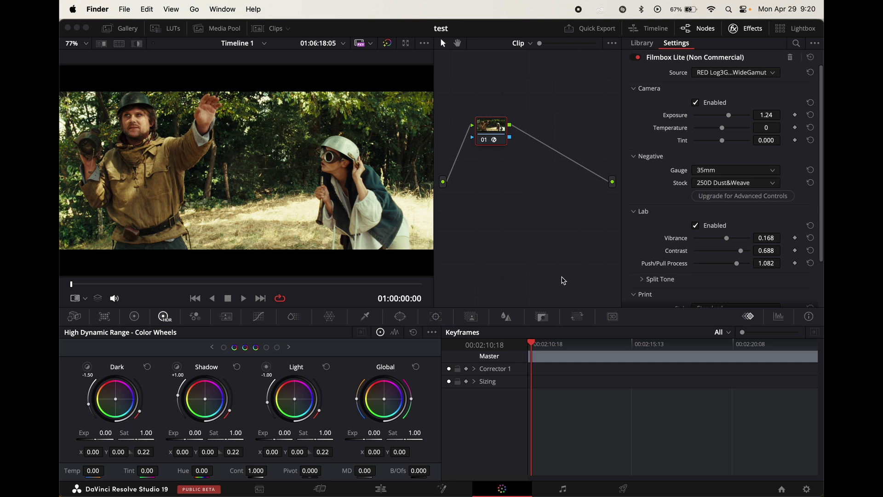
- Bring the Resolve project with the Filmbox Lite-graded clip to the front
{"action": "left_click", "coordinate": [537, 28]}
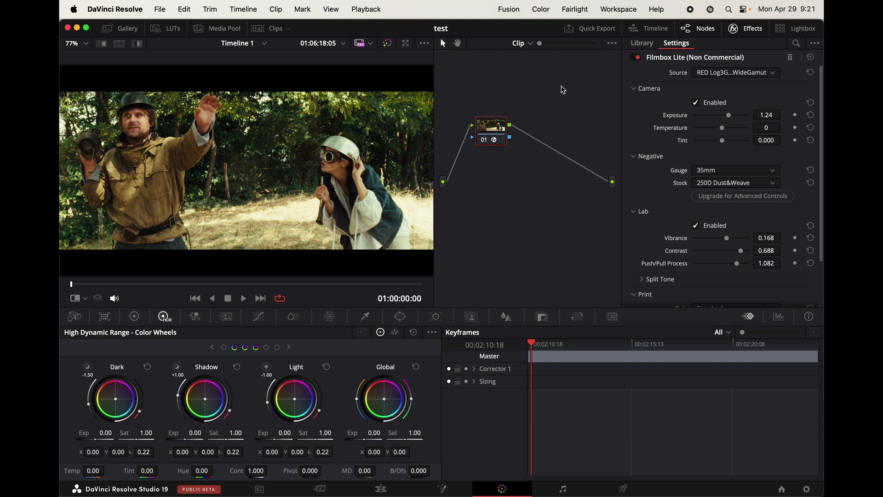
- Browse the display presets in Control Center's Display module, then open the full Displays settings
{"action": "left_click", "coordinate": [742, 9]}
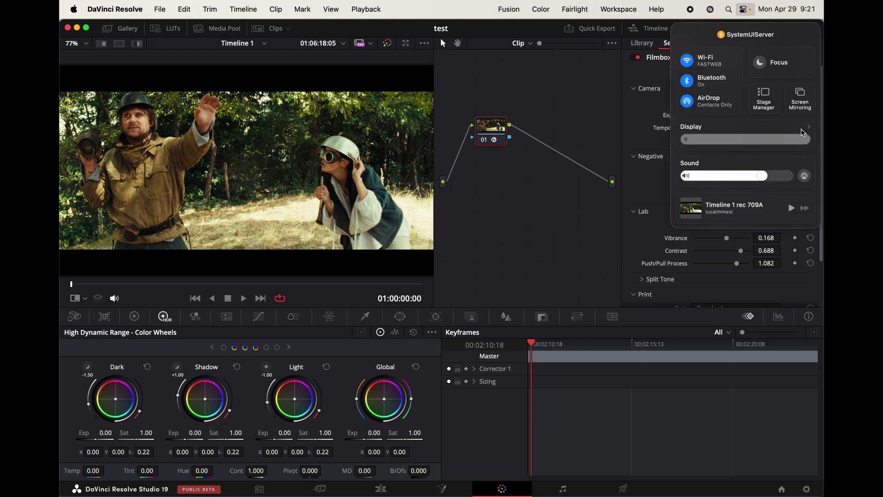
{"action": "left_click", "coordinate": [807, 131]}
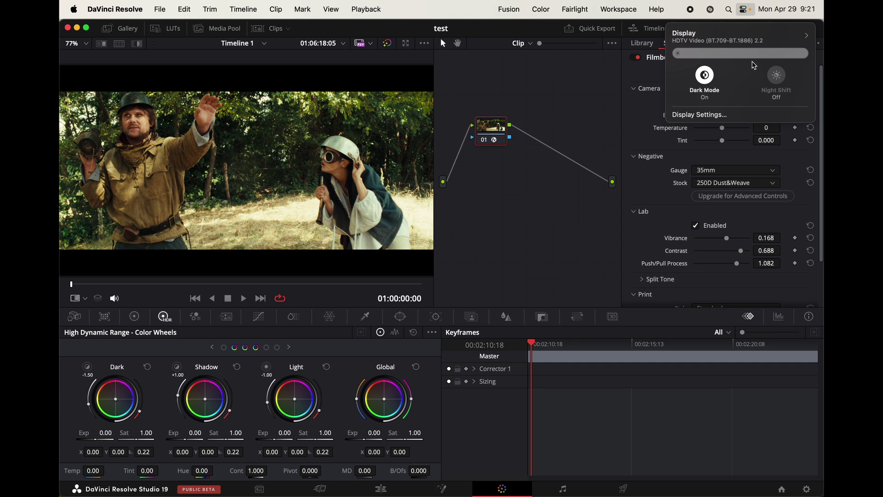
{"action": "left_click", "coordinate": [808, 36]}
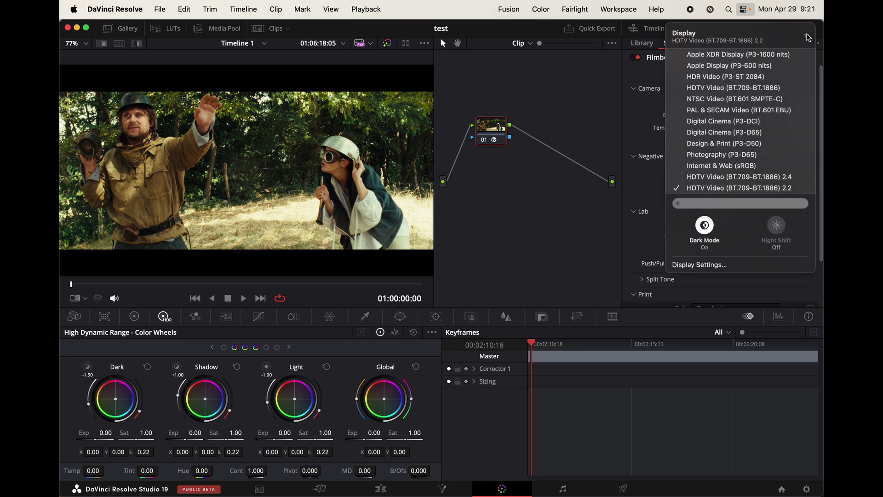
{"action": "left_click", "coordinate": [769, 58]}
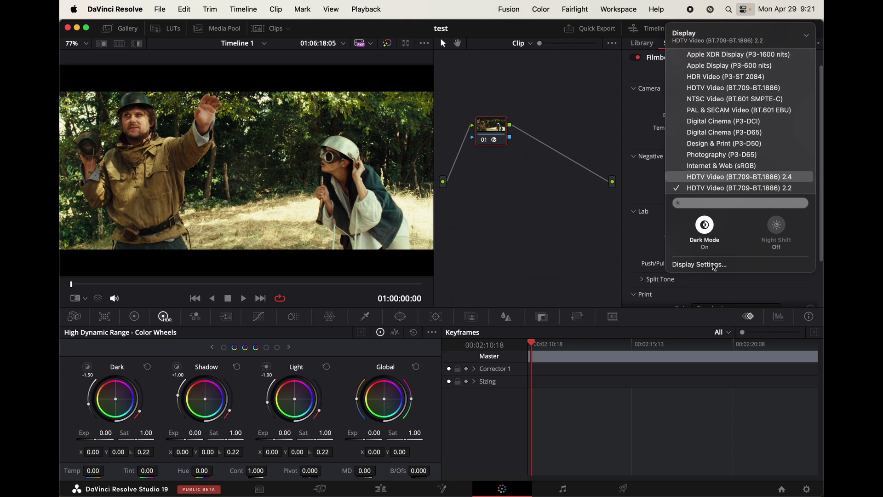
{"action": "left_click", "coordinate": [707, 265]}
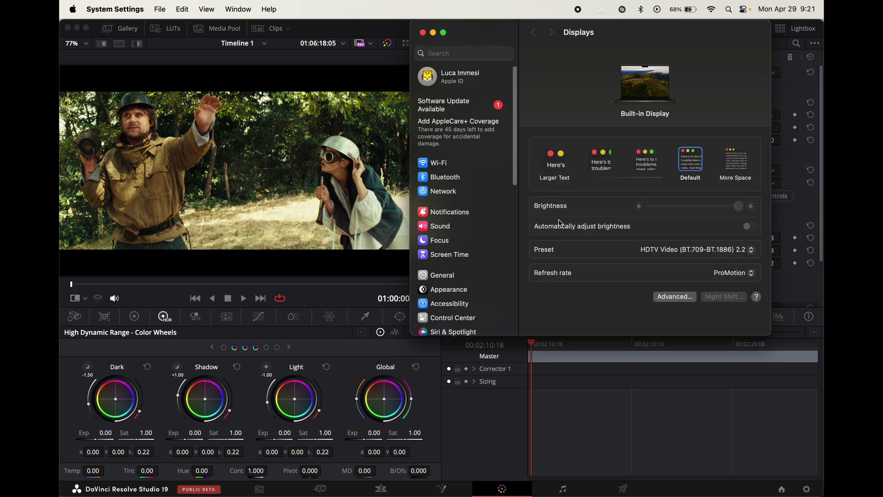
- Switch the display preset to Apple XDR Display (P3-1600 nits) and open Customize Presets
{"action": "left_click", "coordinate": [662, 250]}
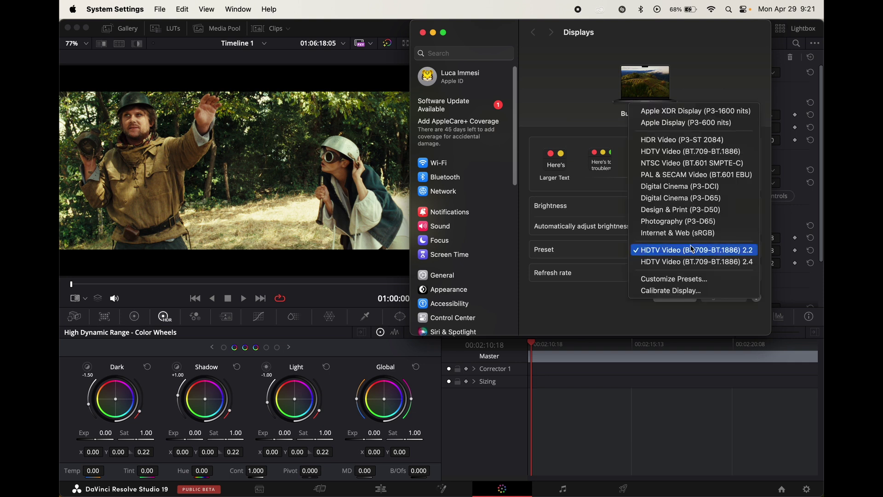
{"action": "left_click", "coordinate": [694, 112]}
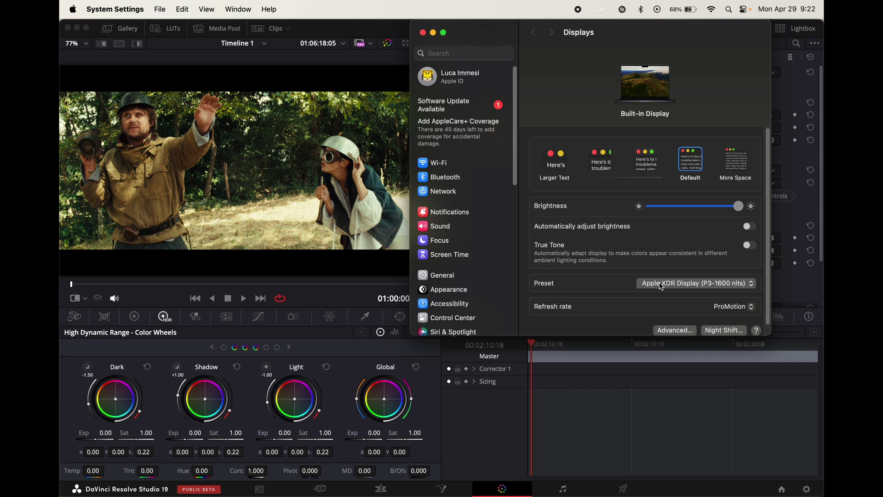
{"action": "left_click", "coordinate": [661, 285]}
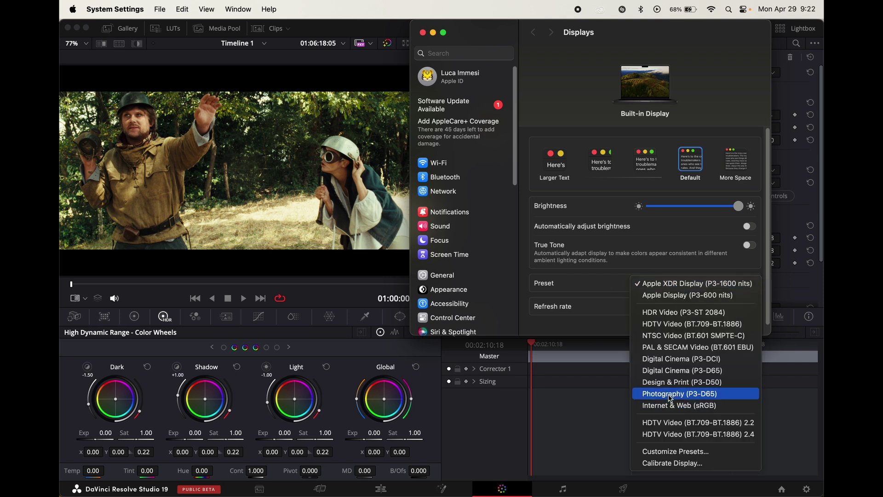
{"action": "left_click", "coordinate": [721, 453]}
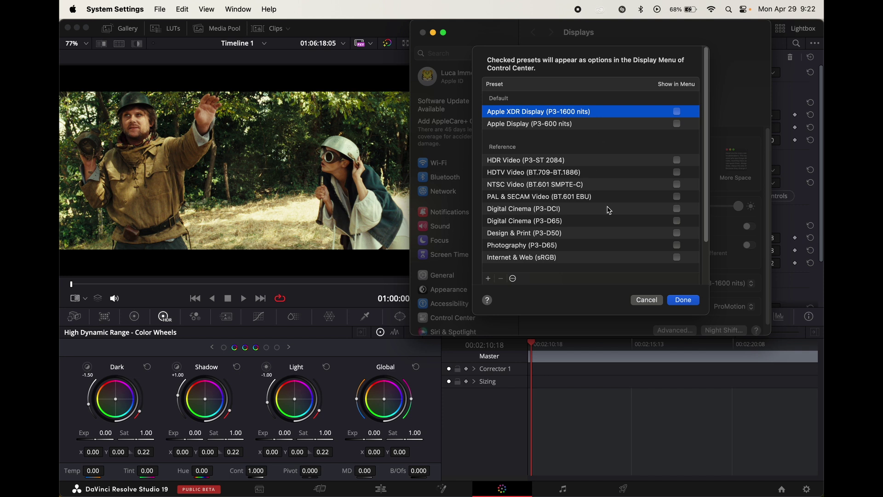
{"action": "scroll", "coordinate": [614, 181], "scroll_direction": "down", "scroll_amount": 2}
{"action": "scroll", "coordinate": [614, 184], "scroll_direction": "down", "scroll_amount": 2}
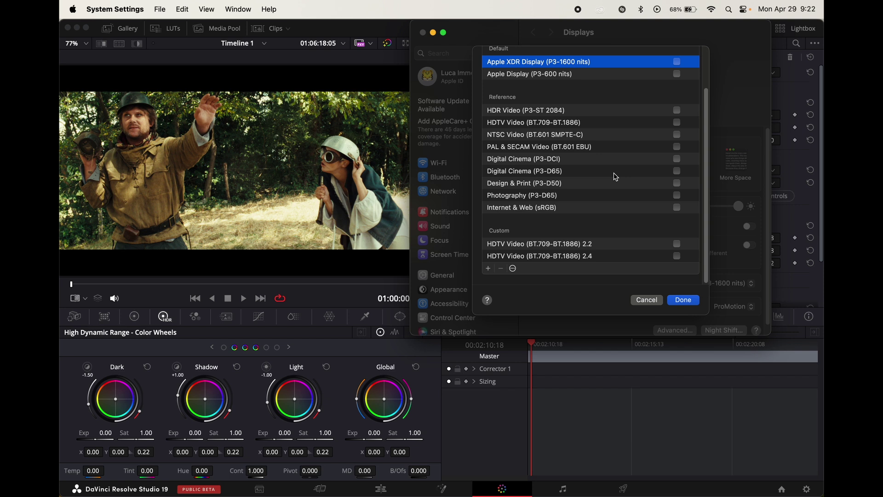
{"action": "left_click", "coordinate": [489, 269]}
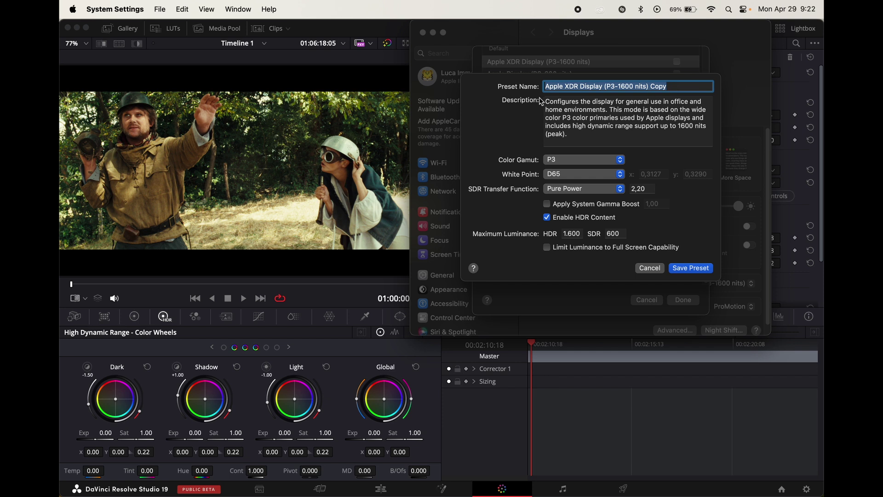
{"action": "left_click", "coordinate": [675, 85]}
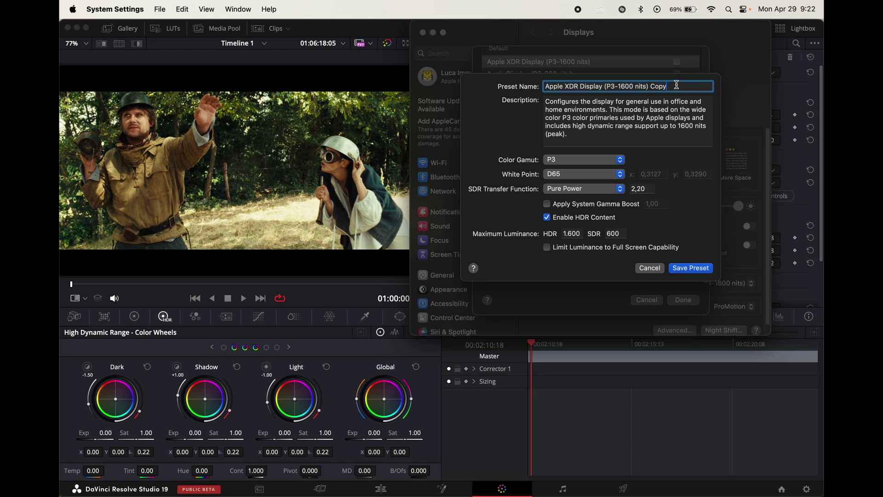
{"action": "key", "text": "BackSpace"}
{"action": "key", "text": "BackSpace"}
{"action": "key", "text": "BackSpace"}
{"action": "key", "text": "BackSpace"}
{"action": "key", "text": "BackSpace"}
{"action": "key", "text": "Escape"}
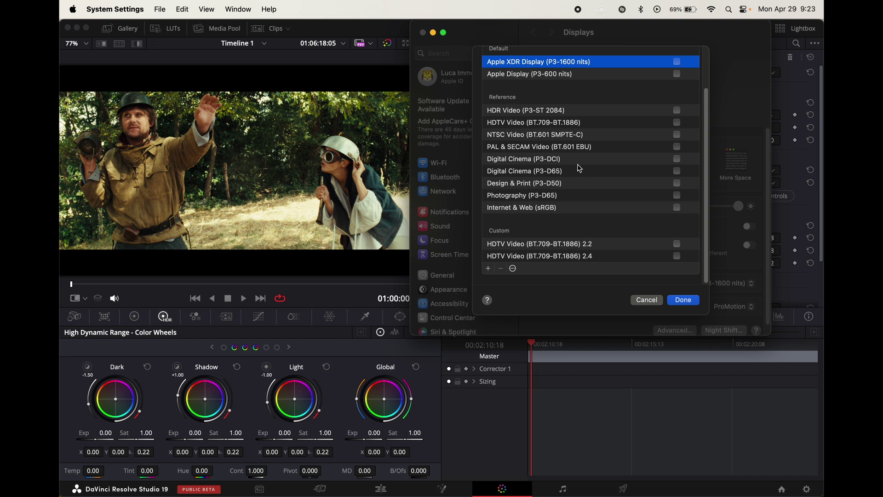
- Duplicate the HDTV Video (BT.709-BT.1886) preset with system gamma boost off and rename the copy
{"action": "left_click", "coordinate": [545, 123]}
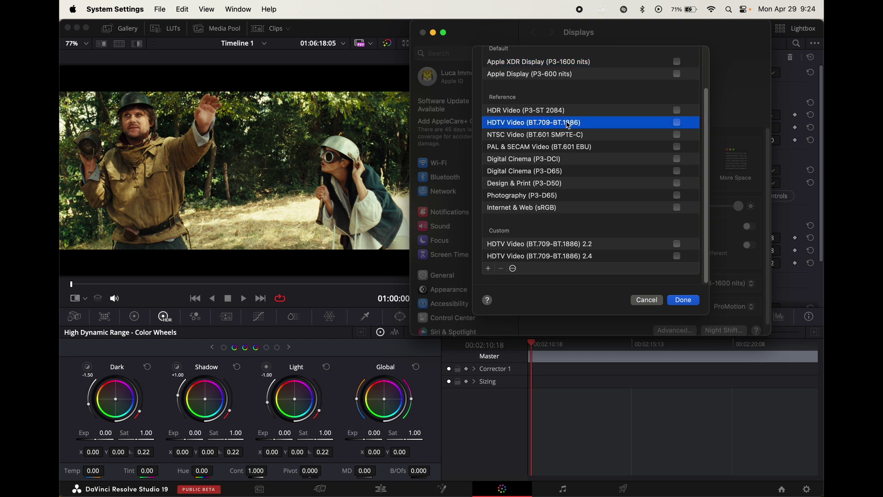
{"action": "left_click", "coordinate": [489, 269]}
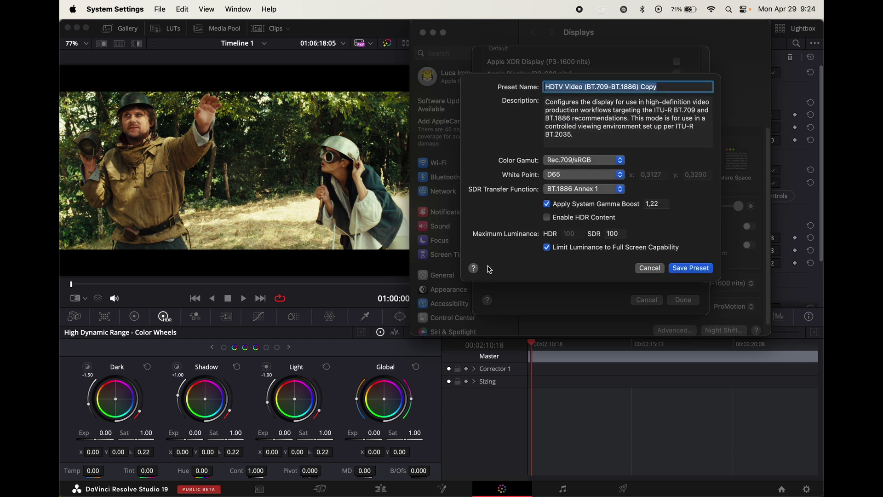
{"action": "left_click", "coordinate": [557, 207]}
{"action": "left_click", "coordinate": [684, 85]}
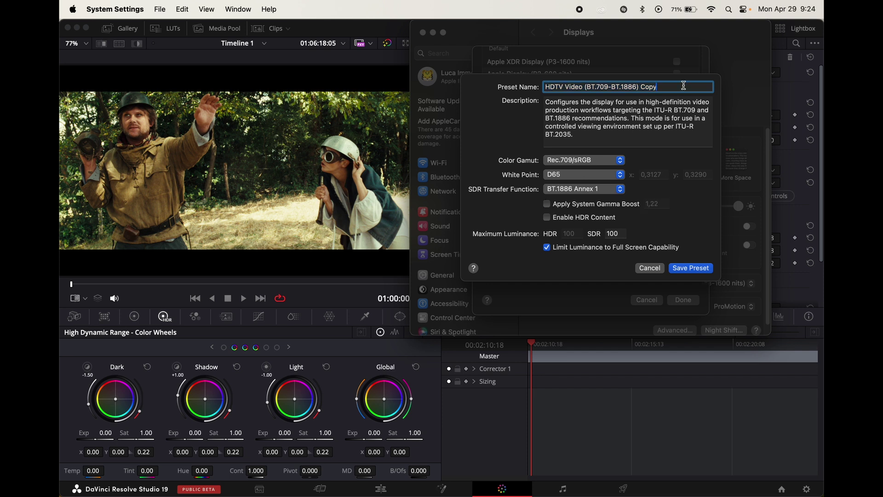
{"action": "key", "text": "BackSpace"}
{"action": "key", "text": "BackSpace"}
{"action": "key", "text": "BackSpace"}
{"action": "key", "text": "BackSpace"}
{"action": "type", "text": "2.4"}
- Set the SDR transfer function to Pure Power 2.20, name the preset '2.2', and save it
{"action": "left_click", "coordinate": [593, 190]}
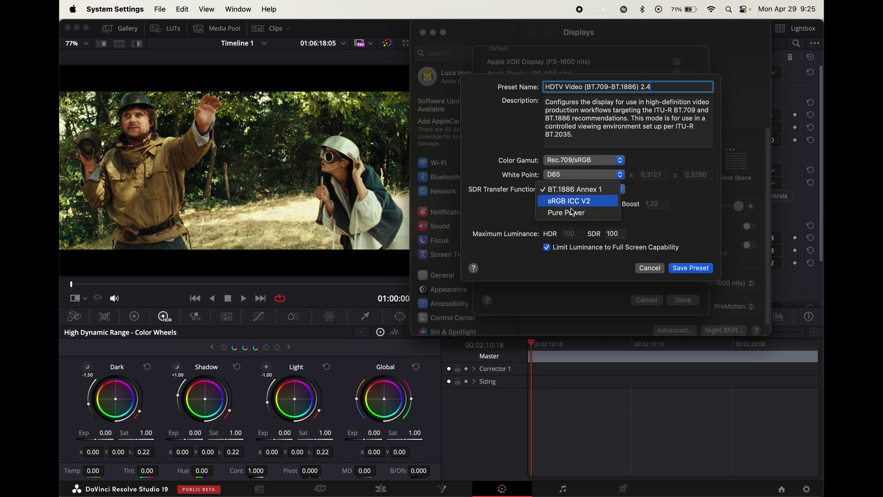
{"action": "left_click", "coordinate": [581, 215]}
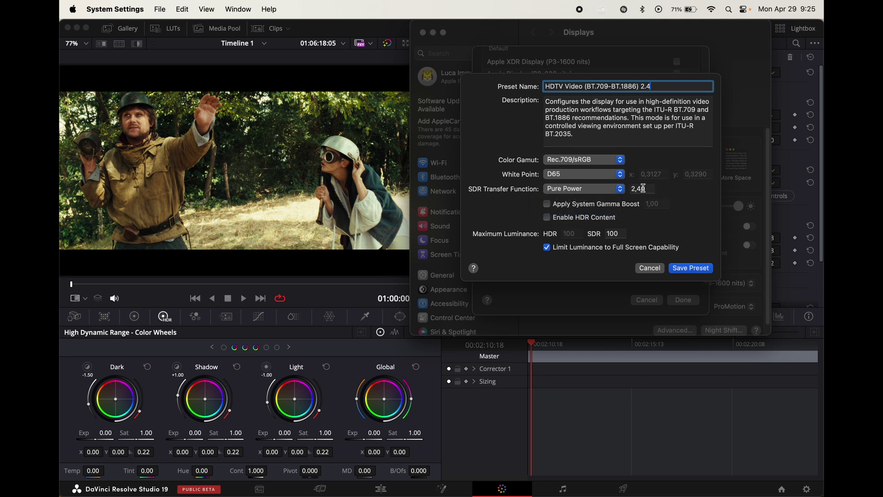
{"action": "left_click", "coordinate": [645, 189]}
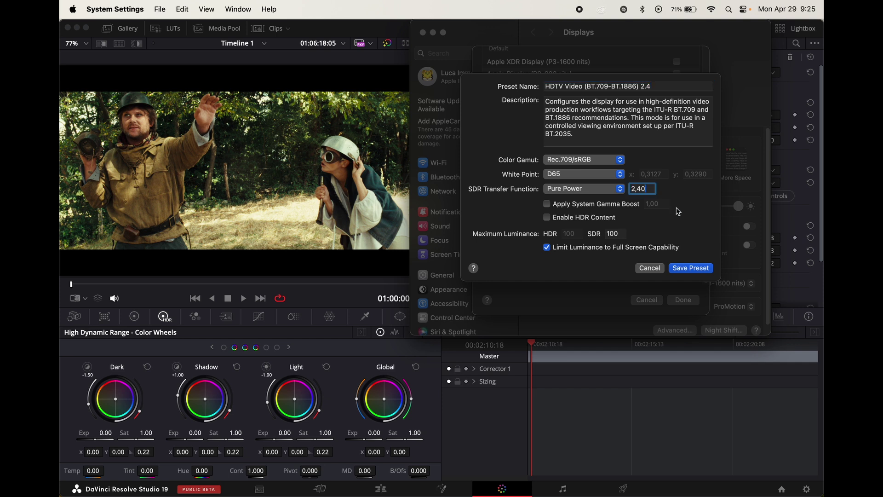
{"action": "key", "text": "BackSpace"}
{"action": "key", "text": "BackSpace"}
{"action": "type", "text": "20"}
{"action": "left_click", "coordinate": [664, 87]}
{"action": "key", "text": "BackSpace"}
{"action": "type", "text": "2"}
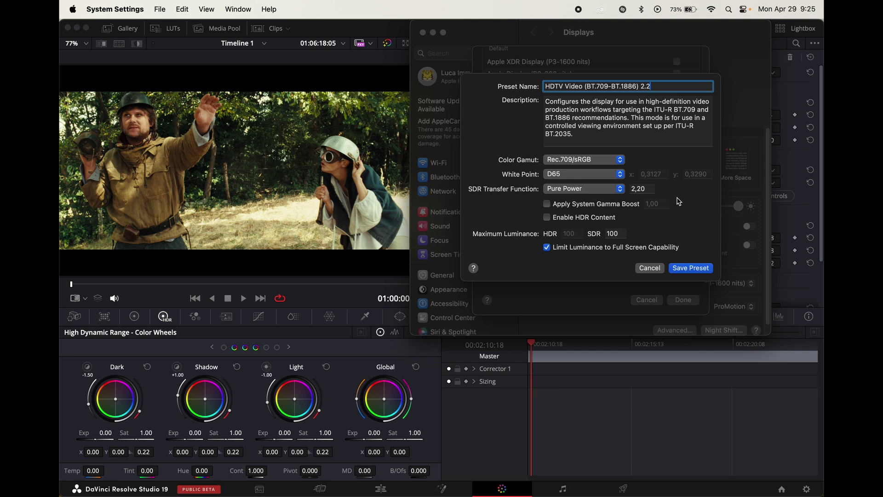
{"action": "left_click", "coordinate": [698, 269]}
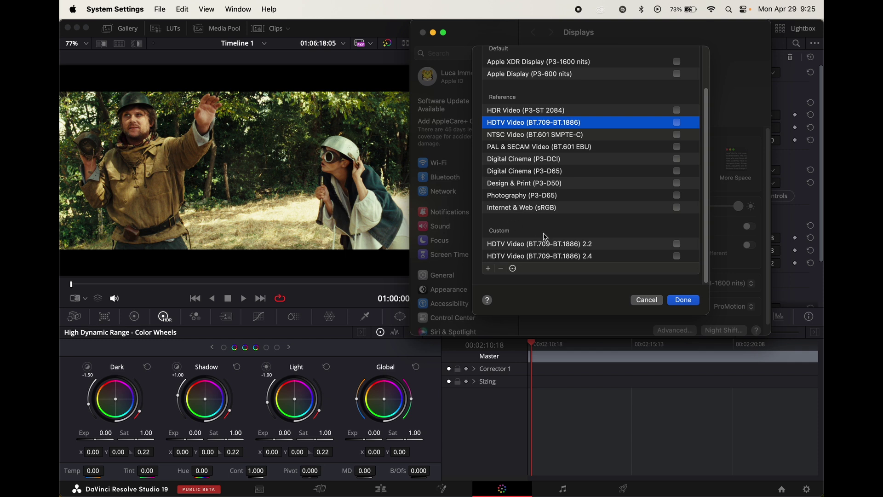
- Close Customize Presets and apply the custom HDTV Video (BT.709-BT.1886) 2.2 preset to the display
{"action": "left_click", "coordinate": [558, 248]}
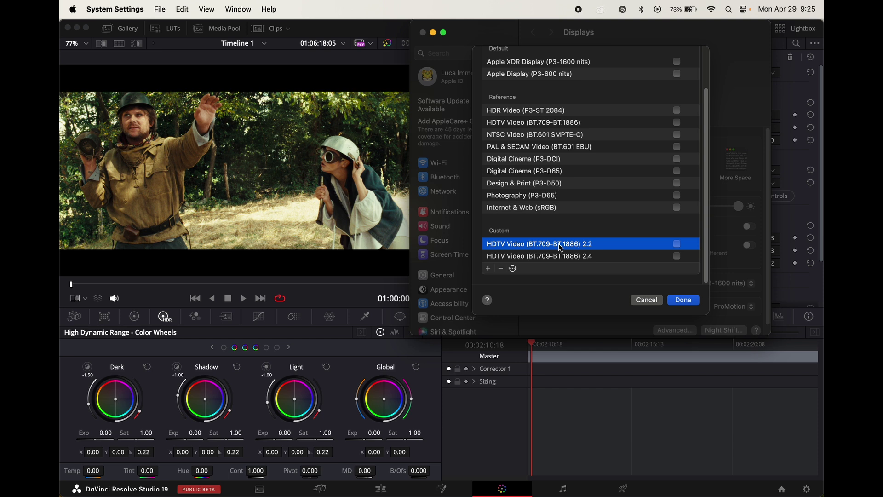
{"action": "left_click", "coordinate": [683, 300]}
{"action": "left_click", "coordinate": [726, 285]}
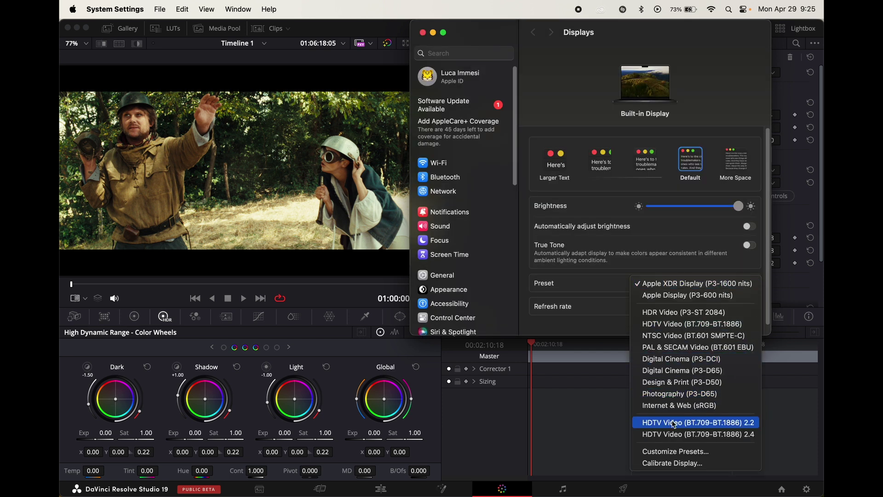
{"action": "left_click", "coordinate": [734, 424]}
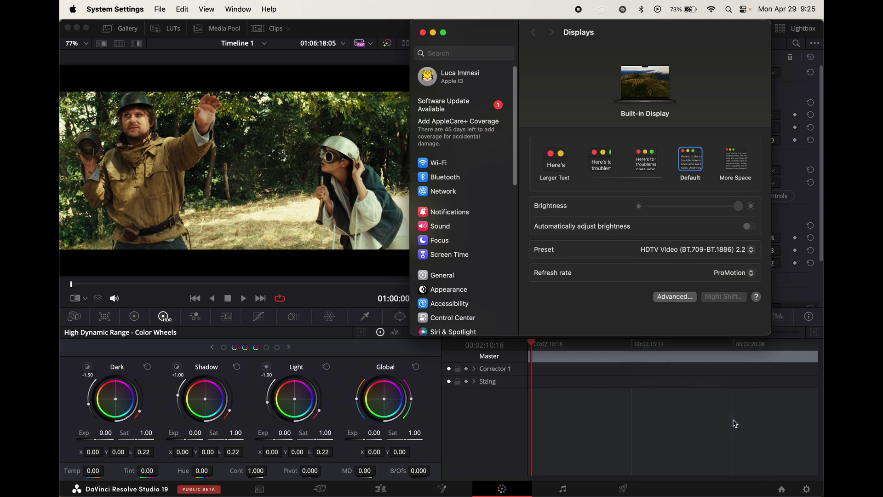
- Close System Settings and check that screen brightness is locked
{"action": "left_click", "coordinate": [423, 33]}
{"action": "key", "text": "F2"}
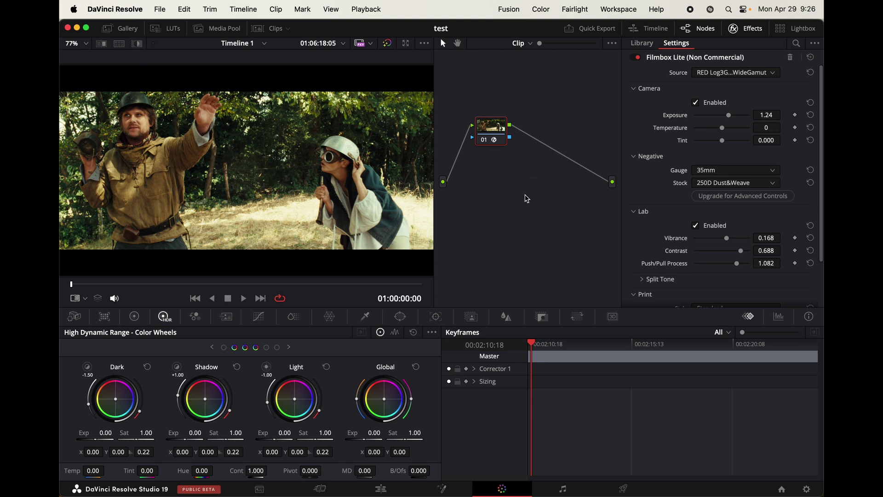
{"action": "left_click", "coordinate": [105, 9]}
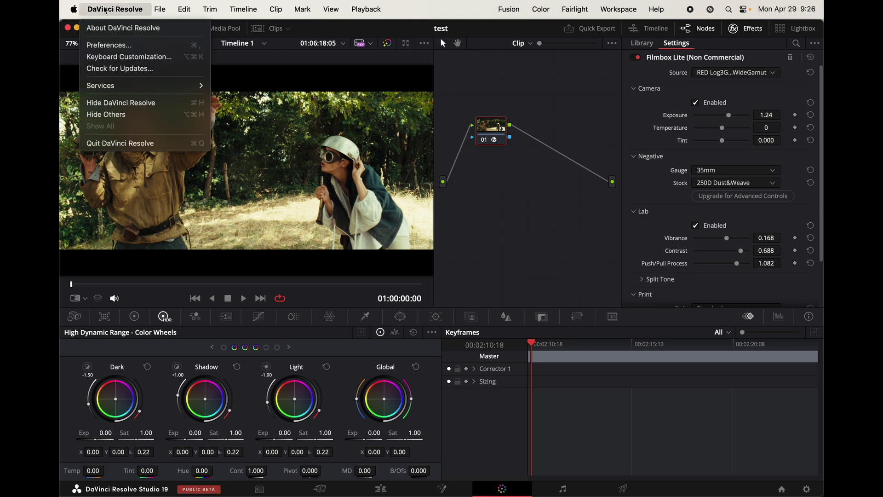
{"action": "left_click", "coordinate": [99, 46]}
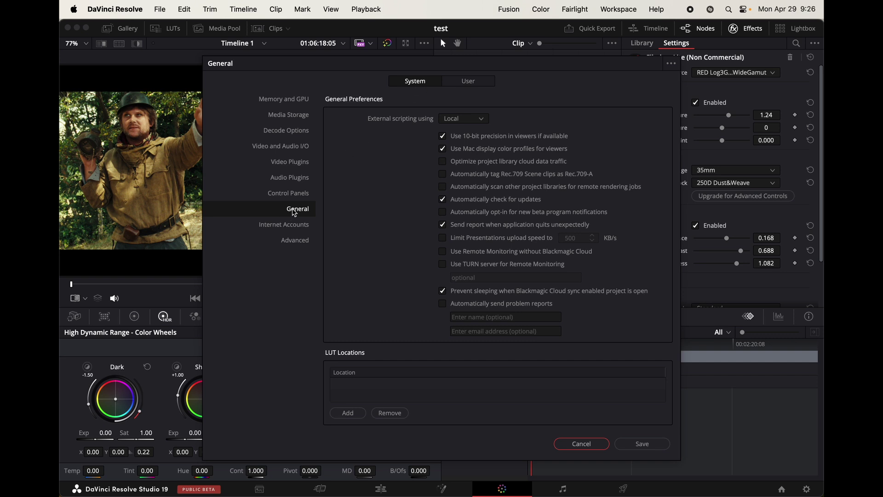
{"action": "left_click", "coordinate": [442, 136]}
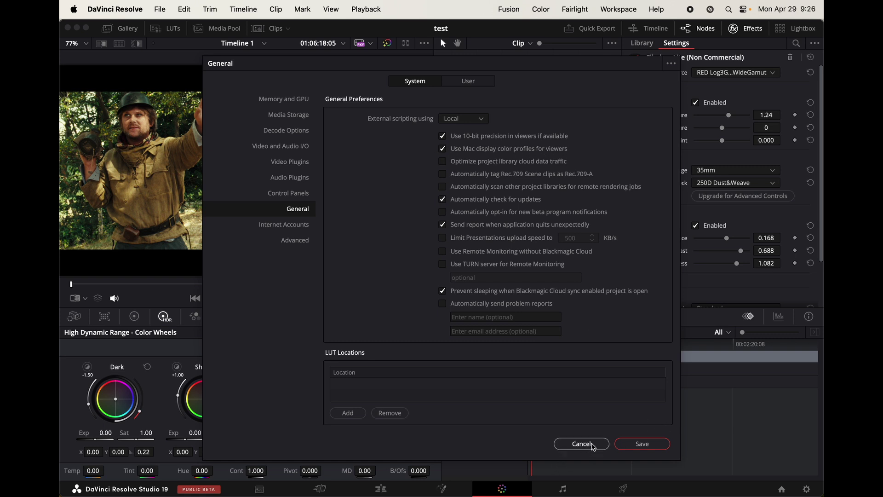
{"action": "left_click", "coordinate": [592, 445]}
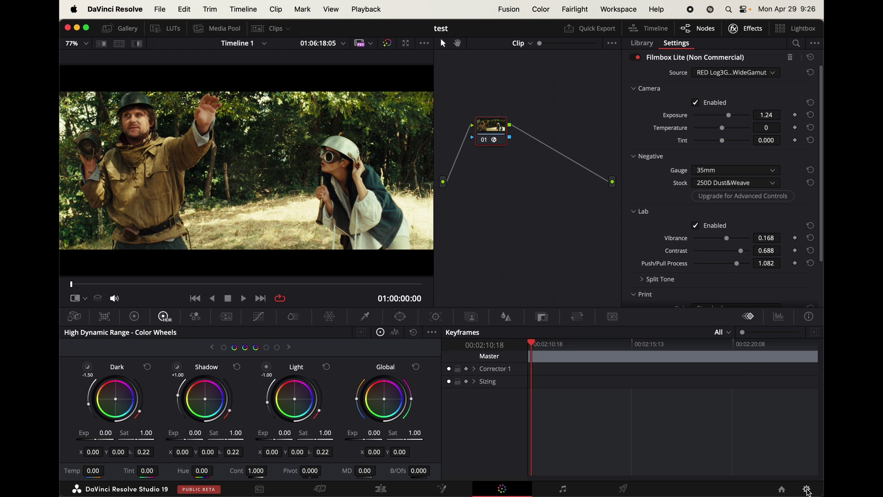
{"action": "left_click", "coordinate": [808, 490]}
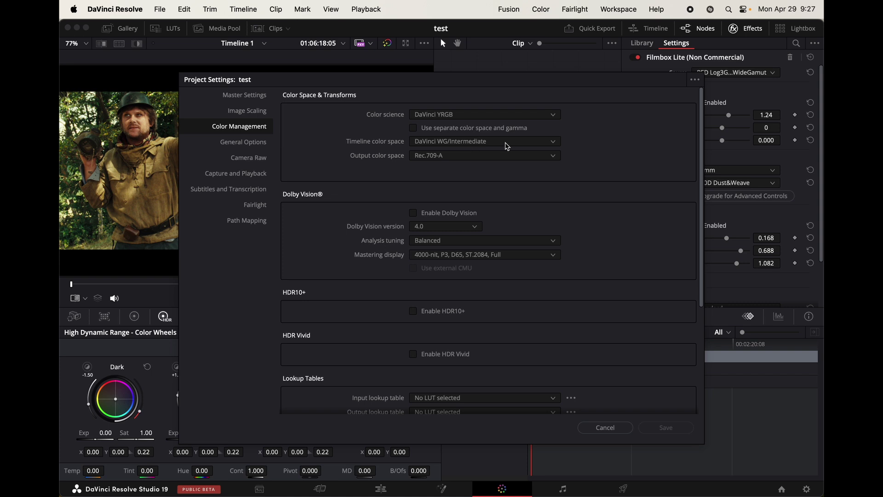
{"action": "left_click", "coordinate": [446, 156]}
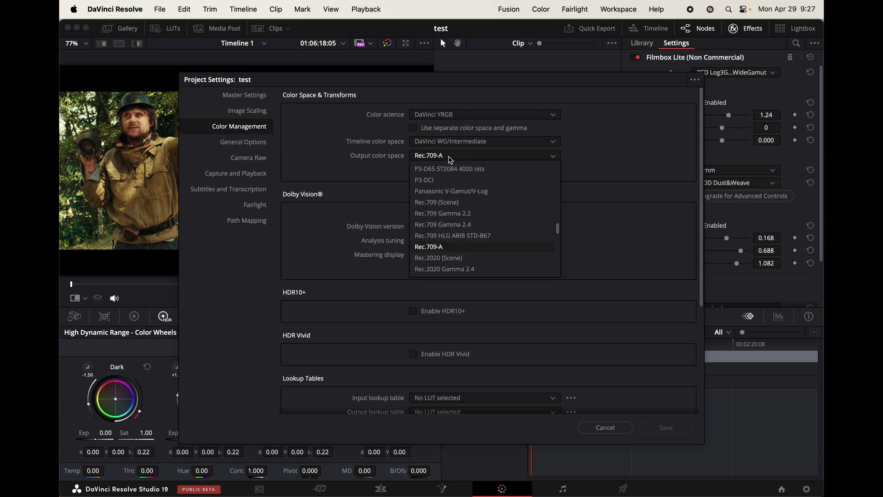
{"action": "left_click", "coordinate": [430, 246]}
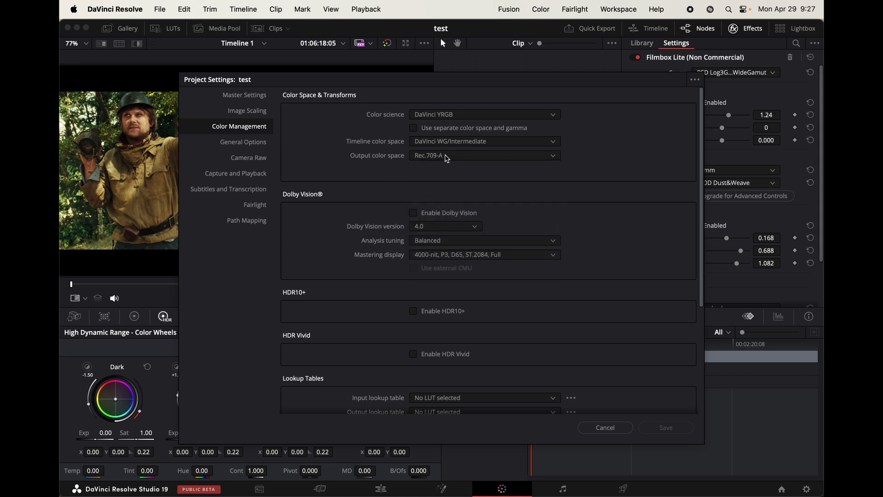
- Close Project Settings, reposition grading node 01, and toggle its grade off and back on
{"action": "left_click", "coordinate": [605, 428]}
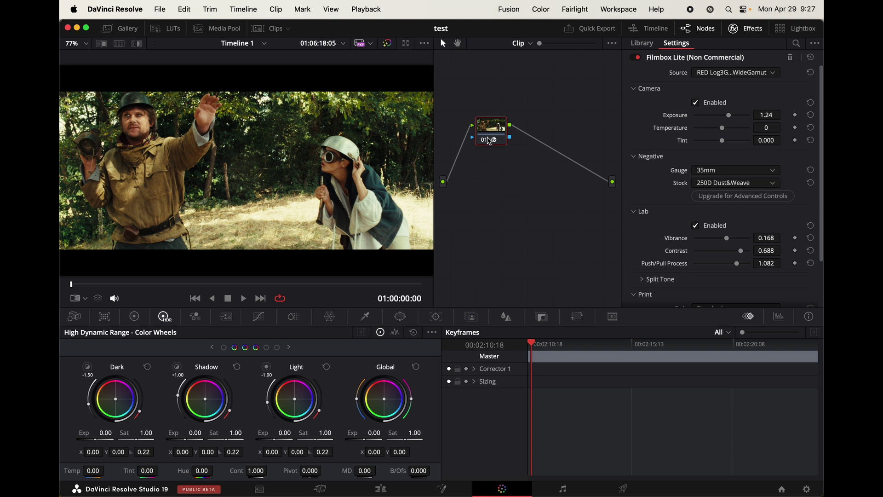
{"action": "left_click_drag", "start_coordinate": [502, 134], "coordinate": [506, 164]}
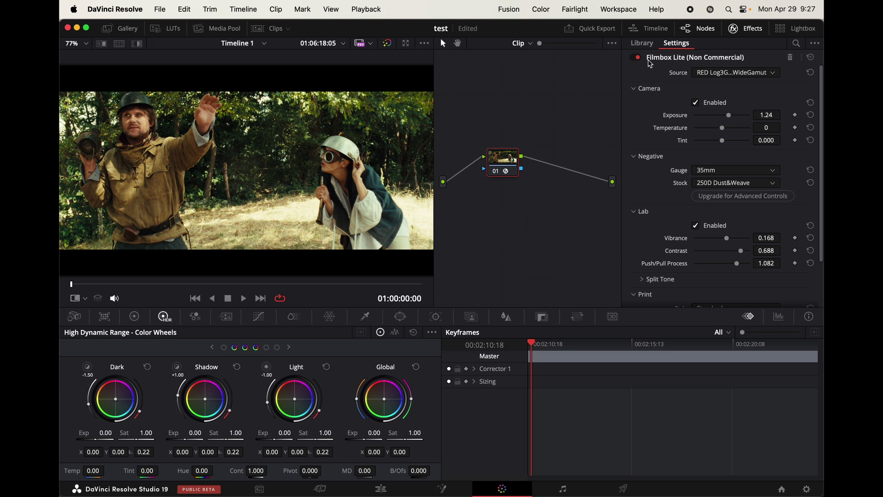
{"action": "left_click_drag", "start_coordinate": [506, 161], "coordinate": [511, 139]}
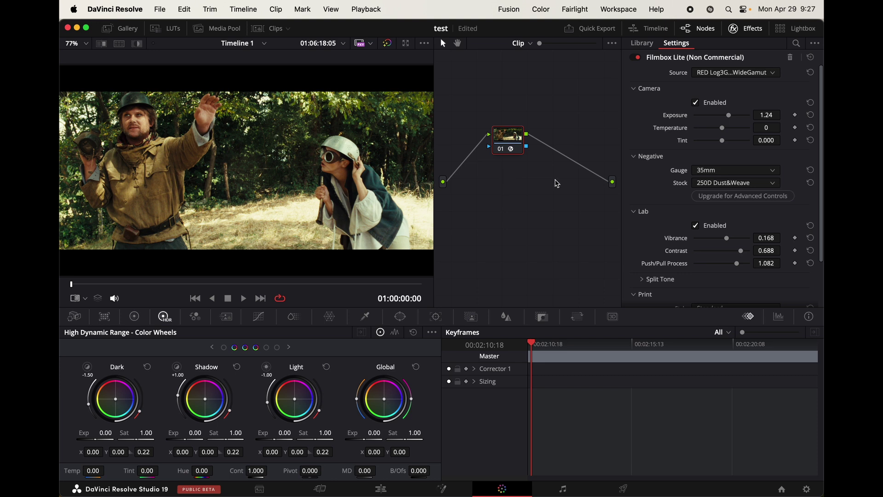
{"action": "left_click_drag", "start_coordinate": [513, 143], "coordinate": [513, 138]}
{"action": "left_click", "coordinate": [505, 146]}
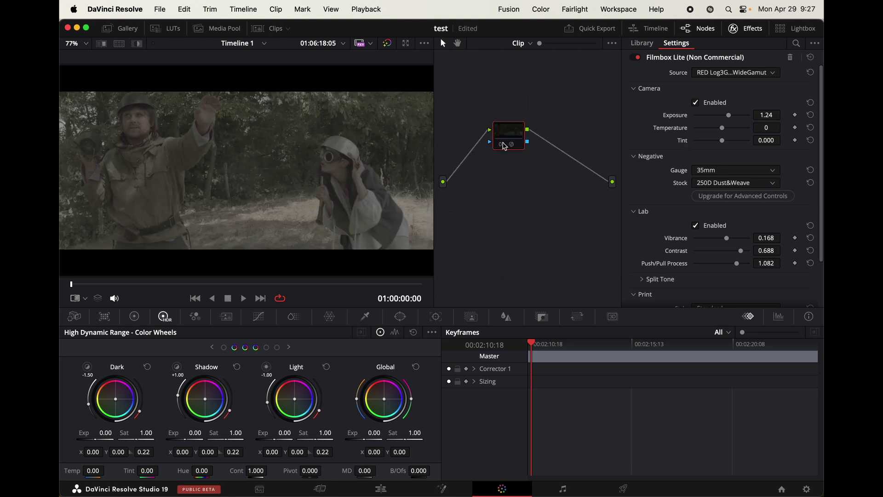
{"action": "left_click", "coordinate": [504, 146]}
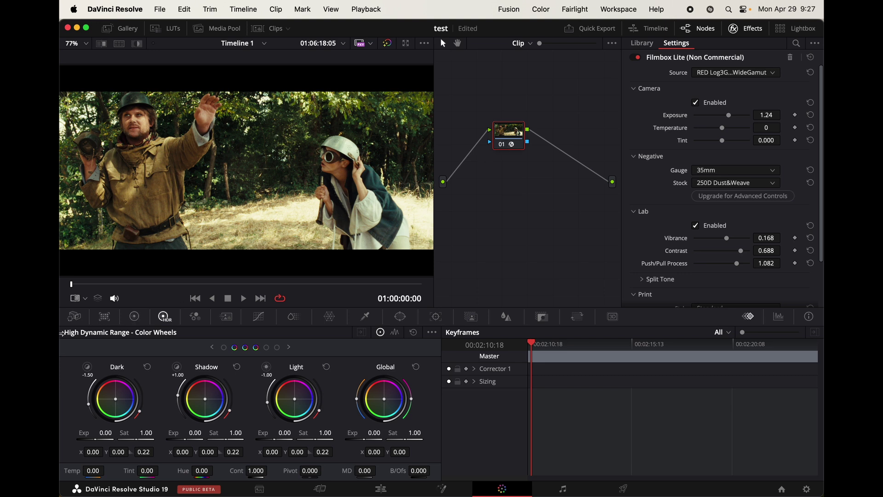
- Show Camera Raw settings, compare with Filmbox Lite bypassed, play the clip, and rewind to start
{"action": "left_click", "coordinate": [74, 316]}
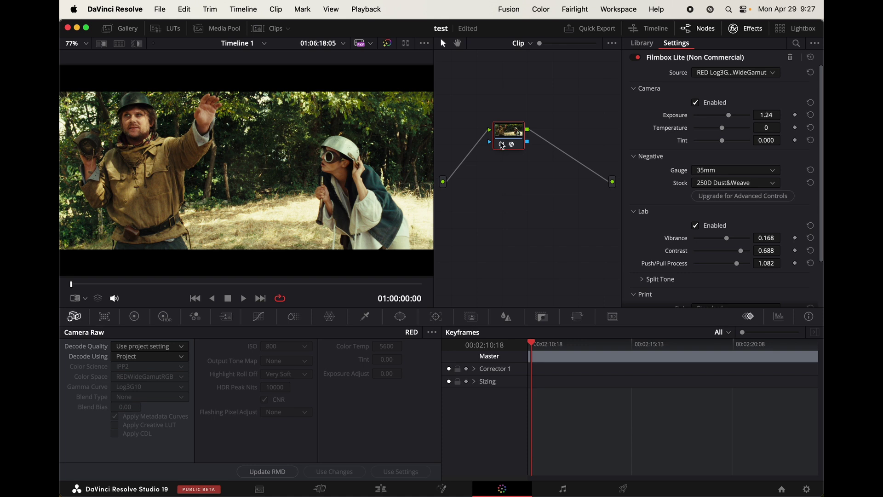
{"action": "left_click", "coordinate": [500, 143]}
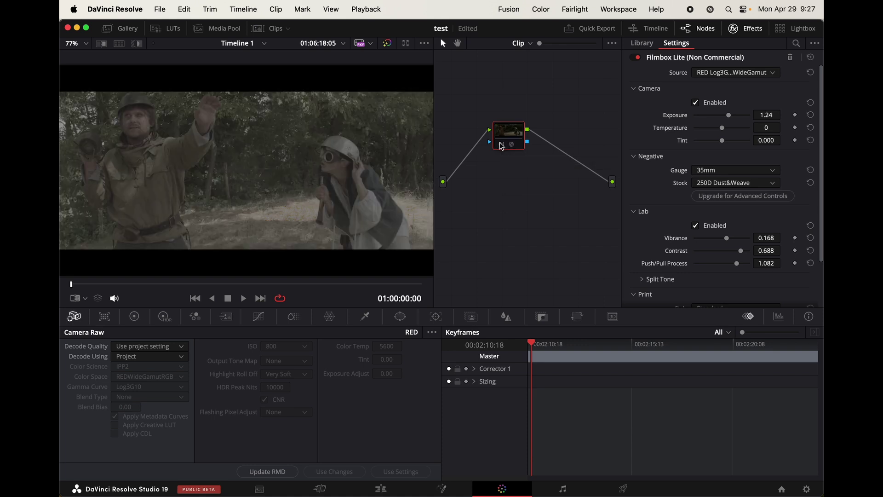
{"action": "left_click", "coordinate": [501, 145]}
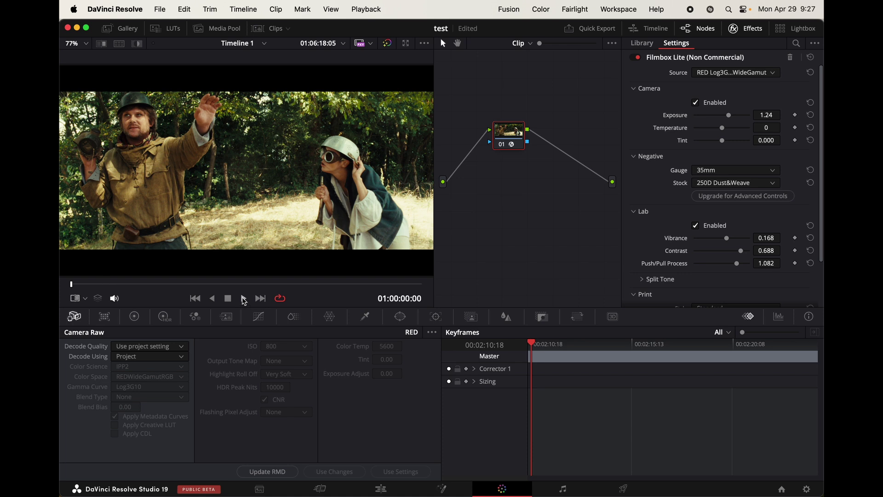
{"action": "left_click", "coordinate": [244, 299]}
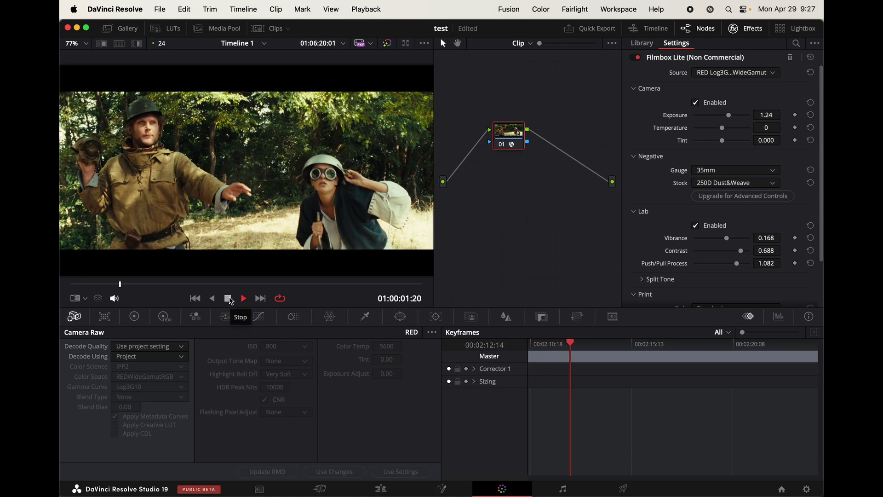
{"action": "left_click", "coordinate": [229, 299]}
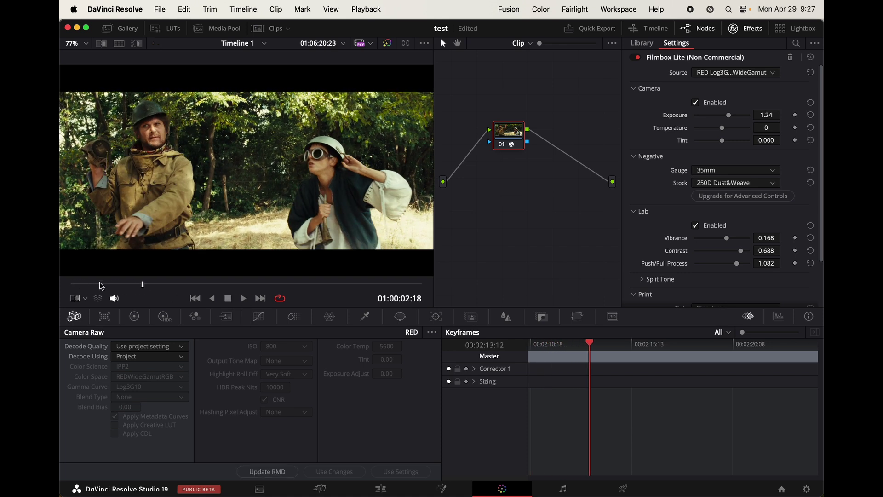
{"action": "left_click_drag", "start_coordinate": [100, 286], "coordinate": [64, 284]}
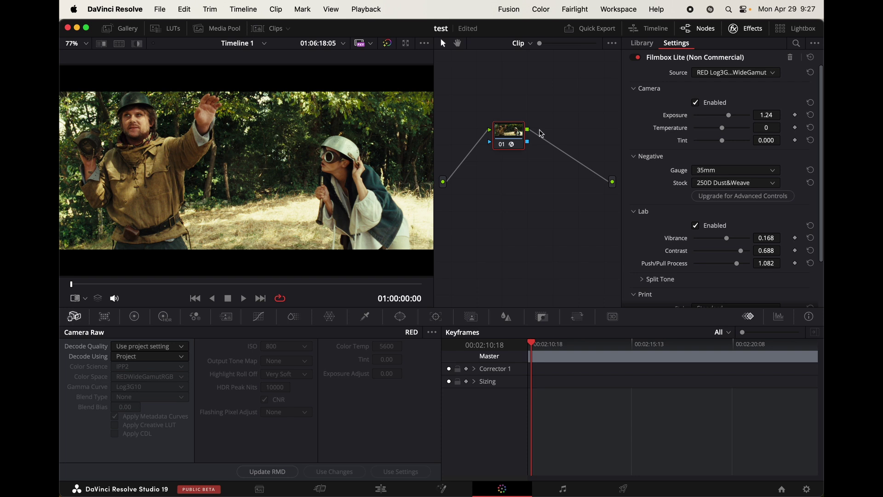
- On the Deliver page, try queuing the ProRes 422 HQ export but decline replacing the existing file
{"action": "key", "text": "shift+8"}
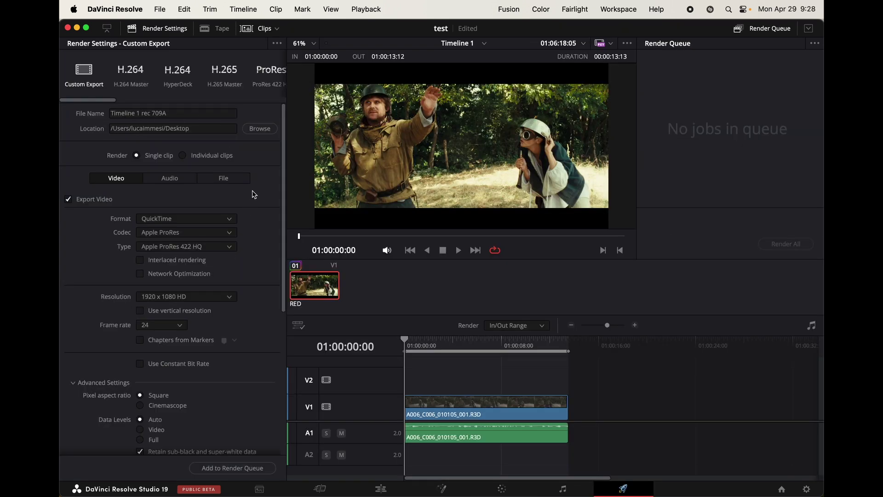
{"action": "scroll", "coordinate": [253, 193], "scroll_direction": "down", "scroll_amount": 10}
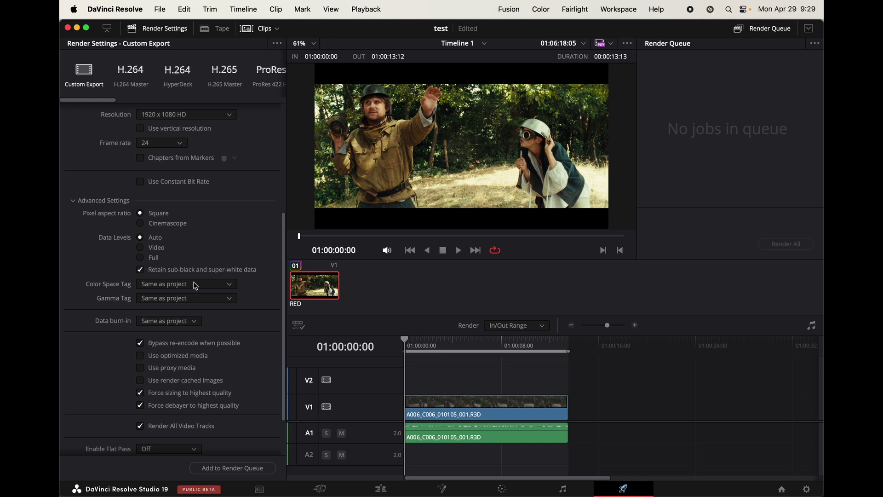
{"action": "left_click", "coordinate": [238, 470]}
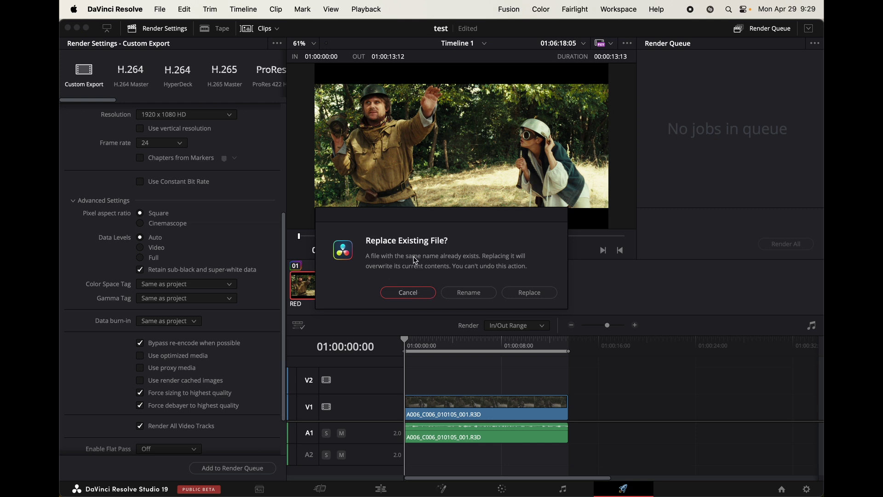
{"action": "left_click", "coordinate": [406, 293]}
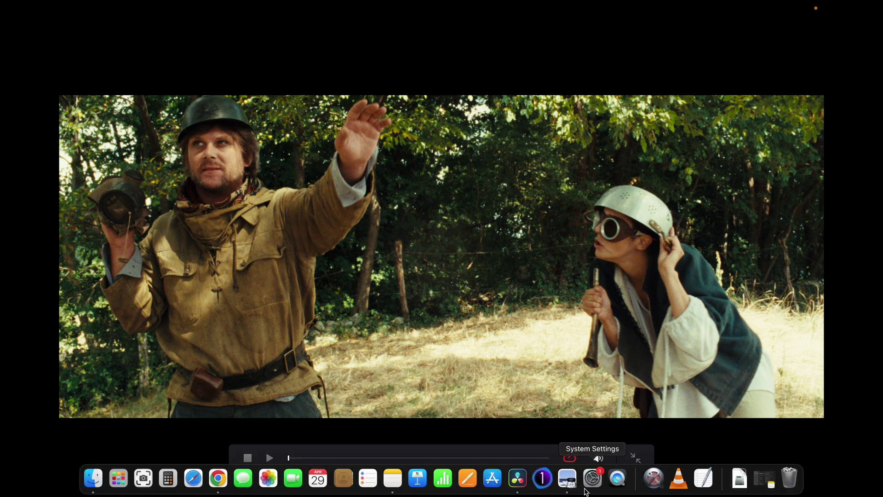
- Open Timeline 1 rec 709A.mov from the Desktop in QuickTime Player and view it full screen
{"action": "left_click", "coordinate": [617, 479]}
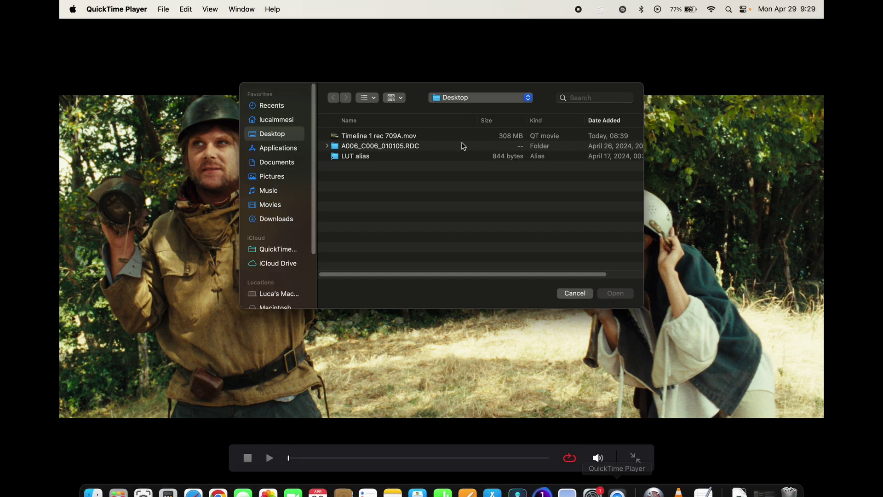
{"action": "left_click", "coordinate": [319, 134]}
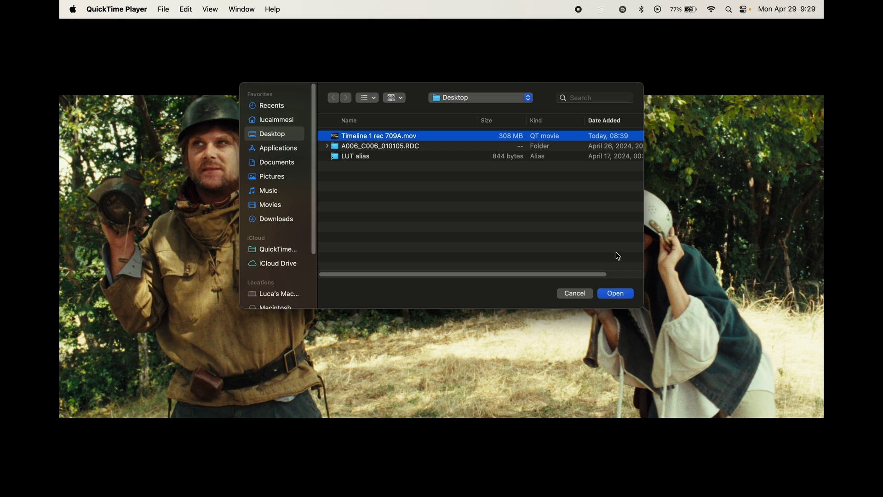
{"action": "left_click", "coordinate": [616, 293]}
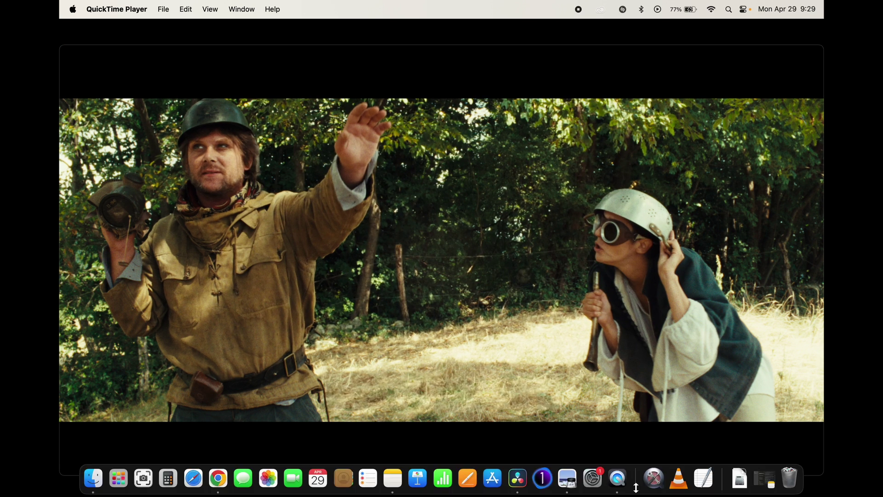
{"action": "key", "text": "super+ctrl+f"}
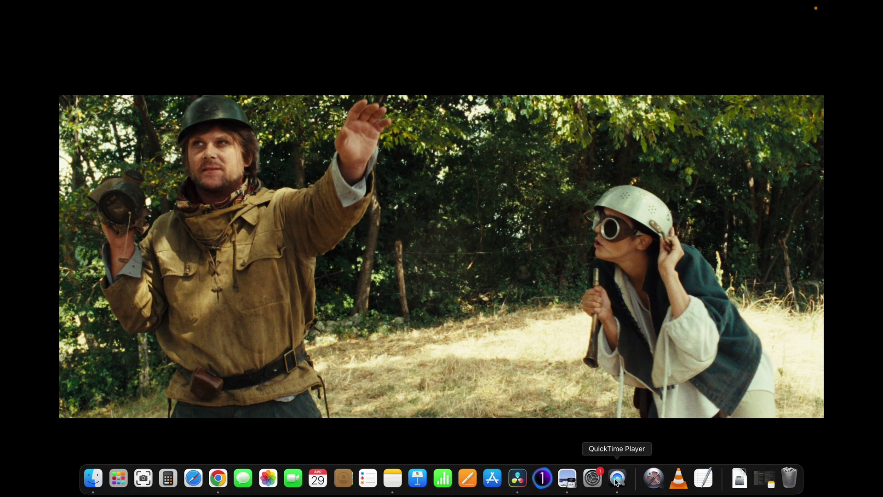